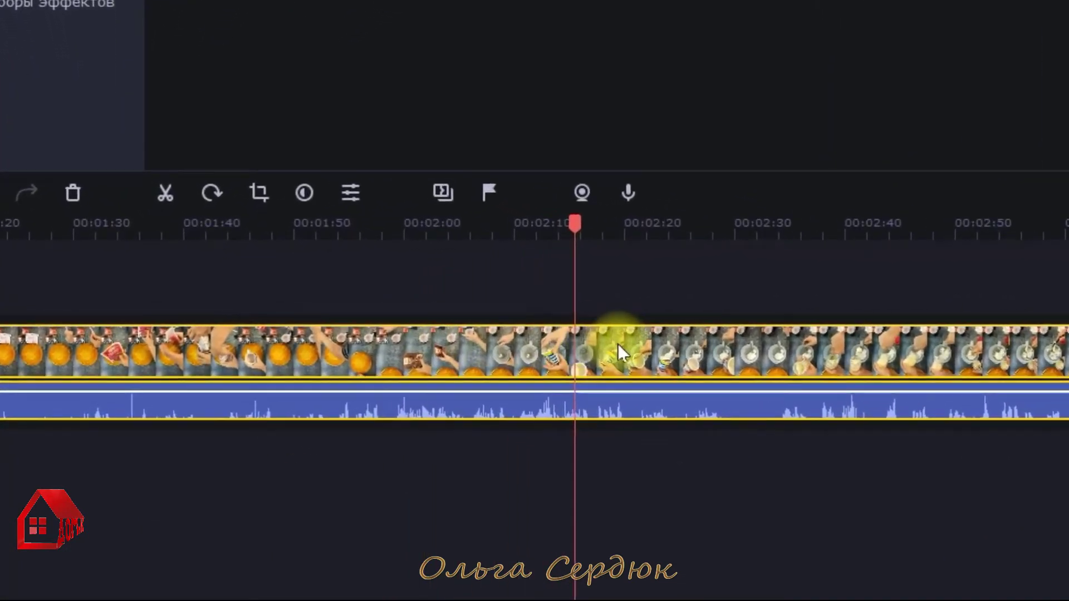
Step: Split the video at about 2:20 and 2:25 and delete the short fragment between the cuts
{"action": "left_click", "coordinate": [626, 231]}
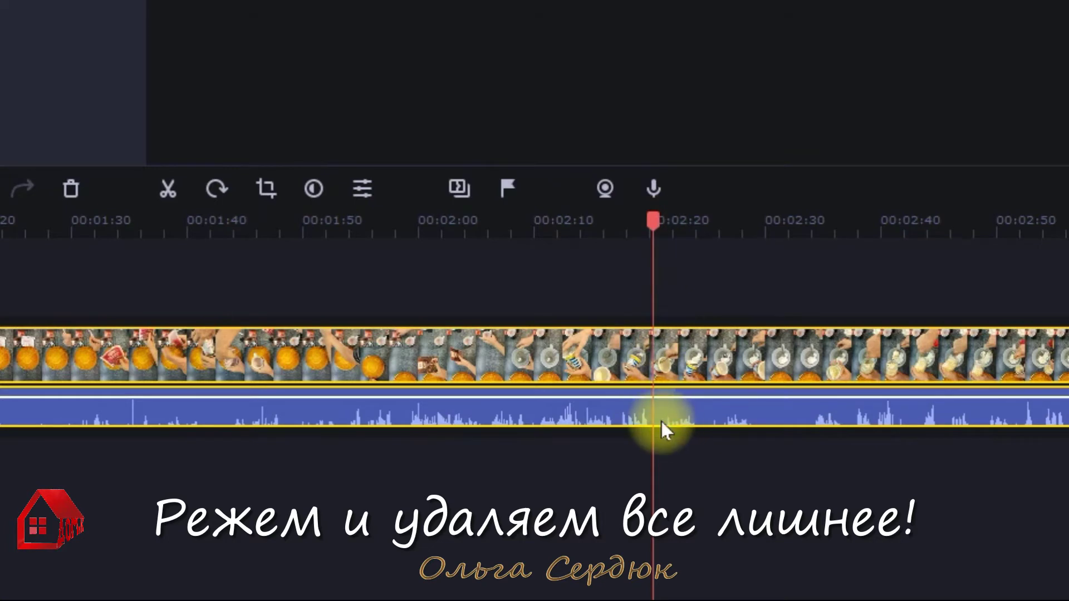
{"action": "left_click", "coordinate": [167, 190]}
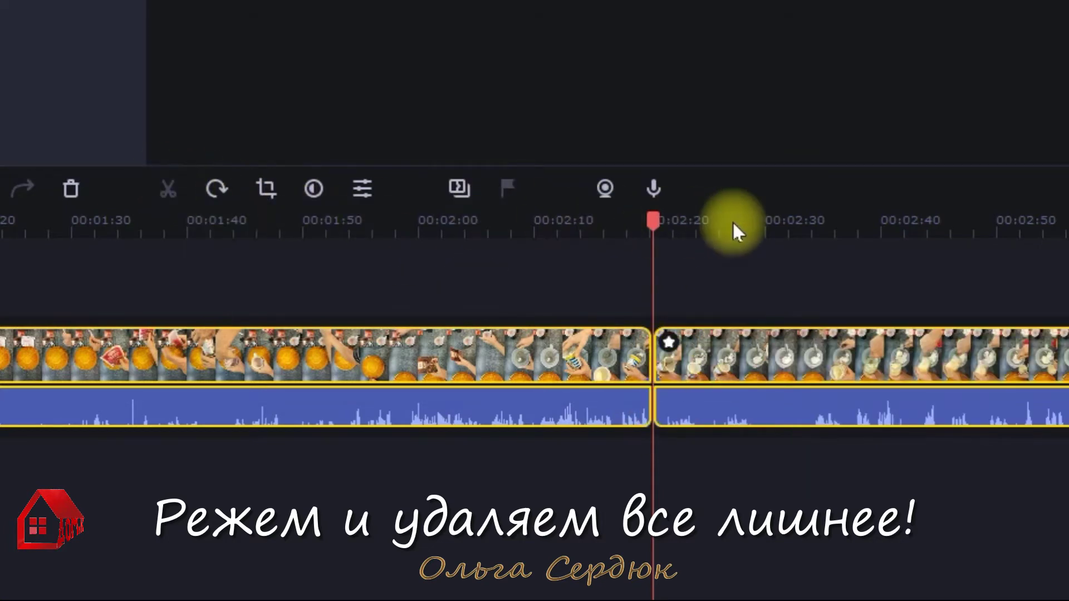
{"action": "left_click", "coordinate": [713, 223]}
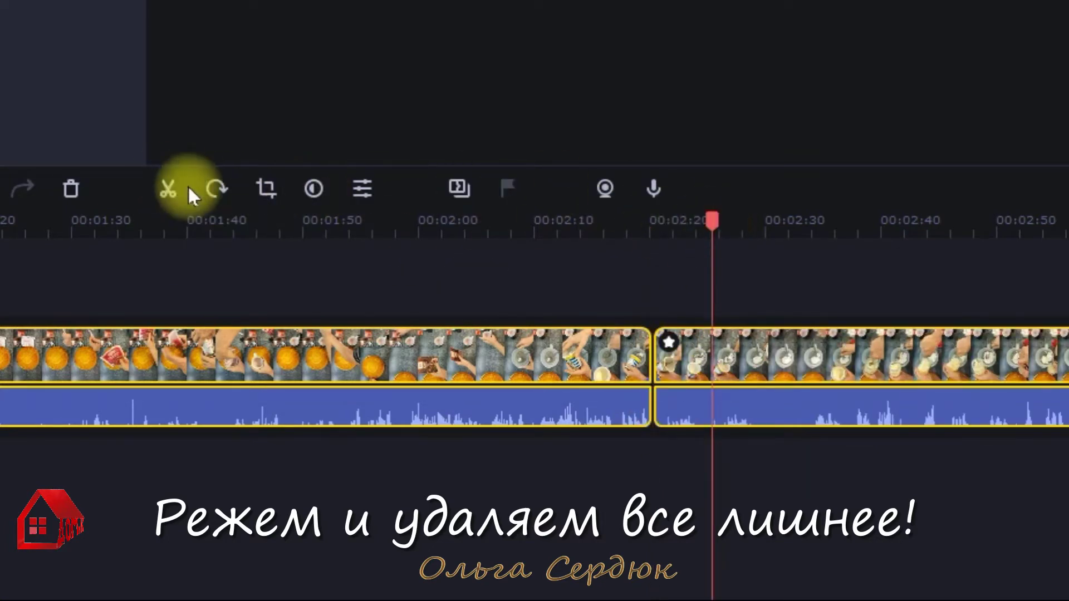
{"action": "left_click", "coordinate": [163, 186]}
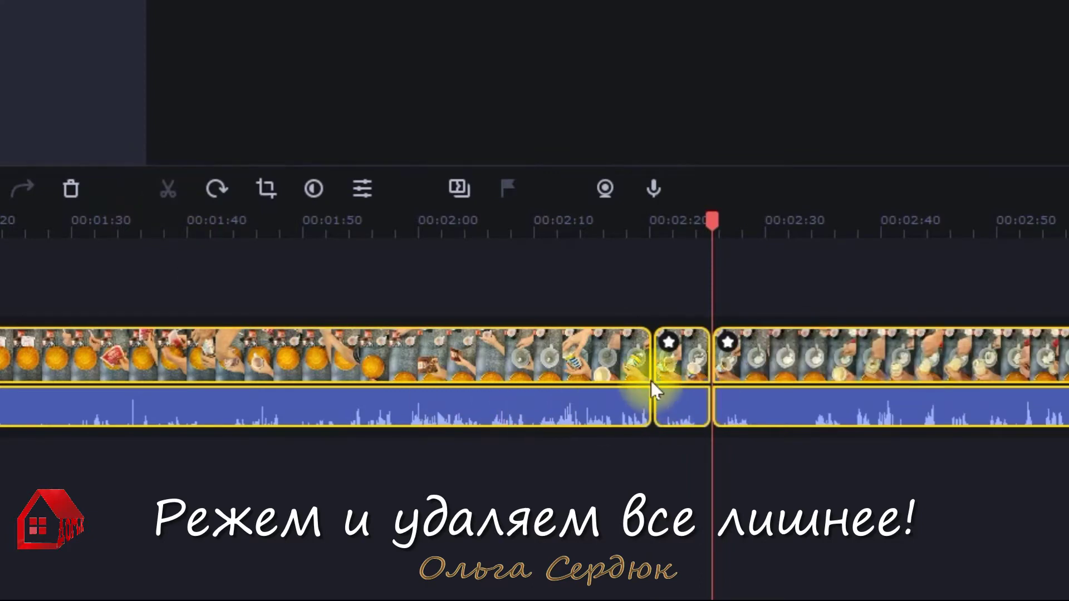
{"action": "left_click", "coordinate": [677, 366]}
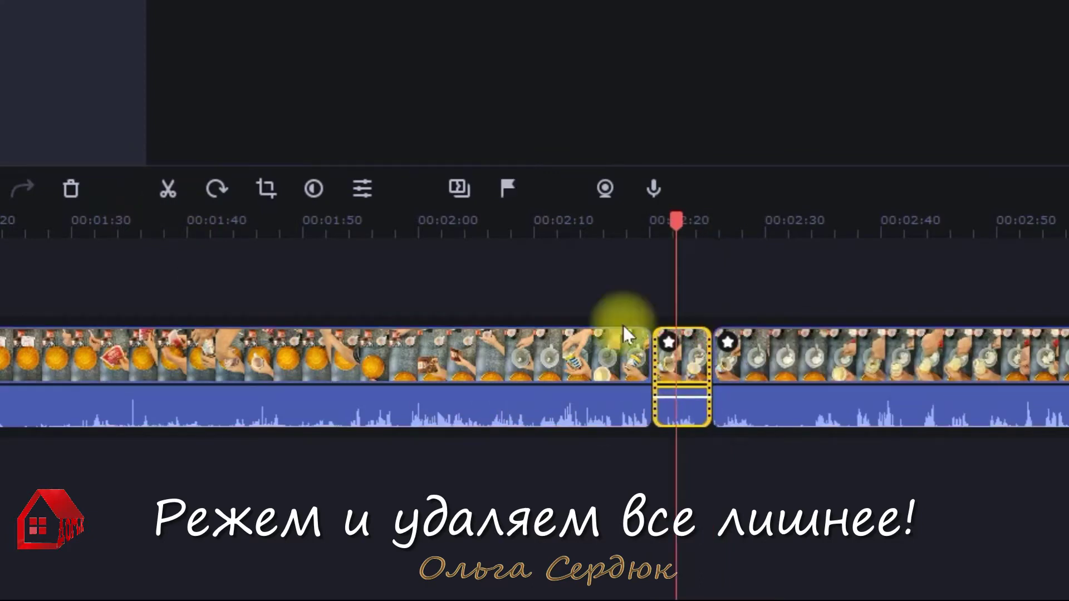
{"action": "left_click", "coordinate": [71, 189]}
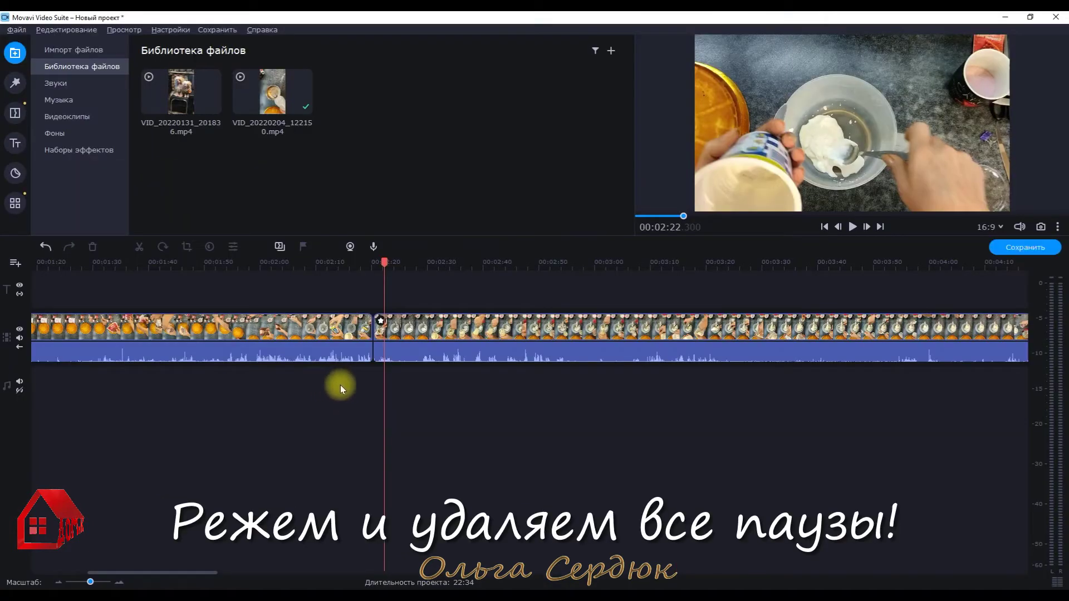
Step: Split the second clip at about 2:23.5 and 2:29 to isolate the silent pause
{"action": "left_click", "coordinate": [393, 357]}
{"action": "left_click_drag", "start_coordinate": [90, 582], "coordinate": [96, 583]}
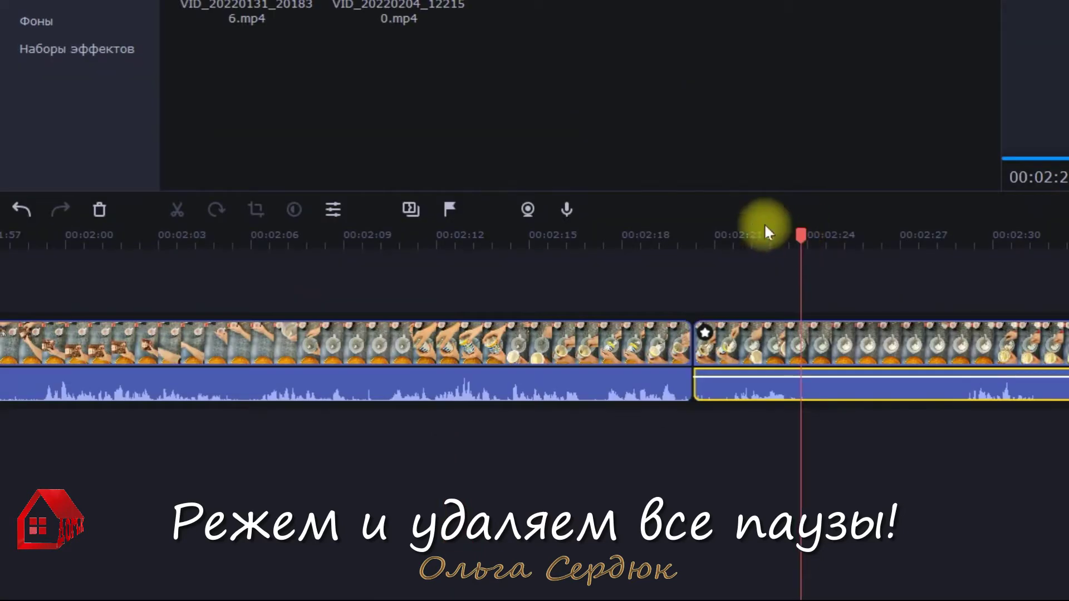
{"action": "left_click", "coordinate": [792, 342]}
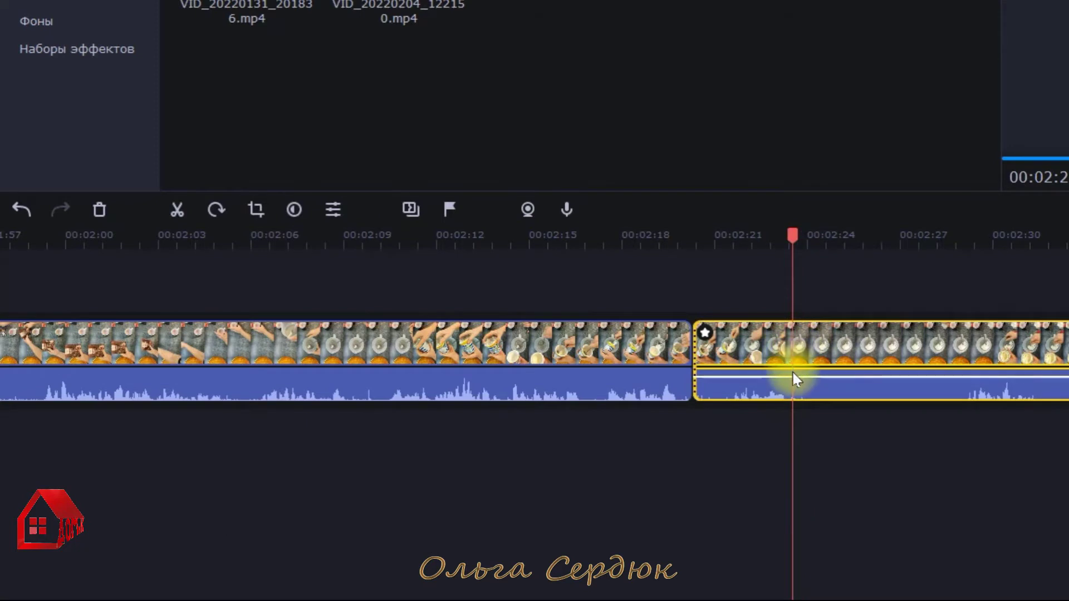
{"action": "left_click", "coordinate": [175, 212]}
{"action": "left_click_drag", "start_coordinate": [793, 235], "coordinate": [964, 244]}
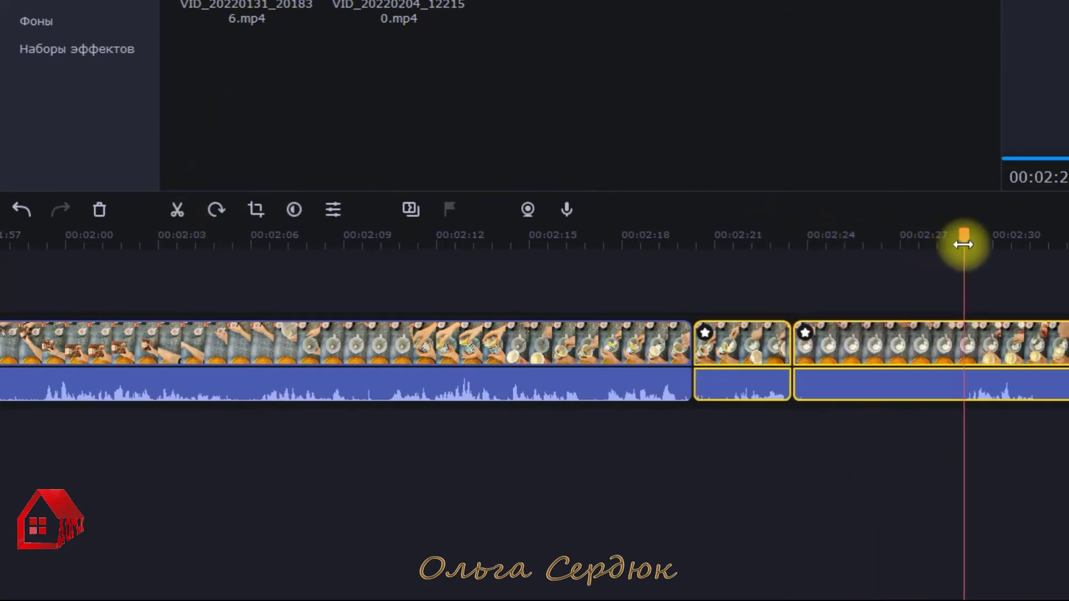
{"action": "left_click", "coordinate": [176, 207]}
Step: Delete the isolated silent fragment and undo that deletion
{"action": "left_click", "coordinate": [831, 361]}
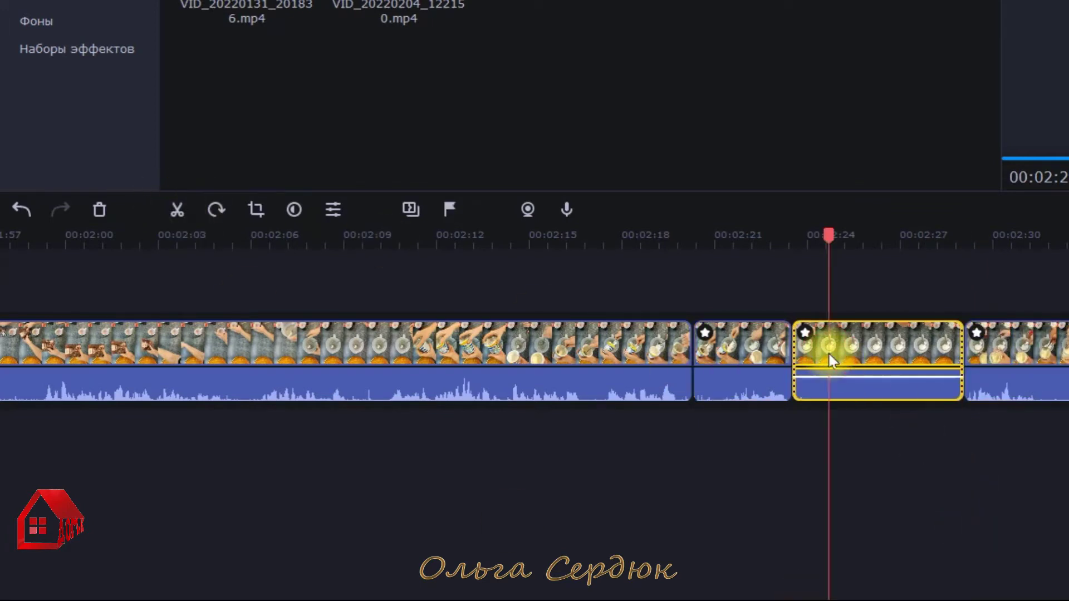
{"action": "left_click", "coordinate": [99, 211]}
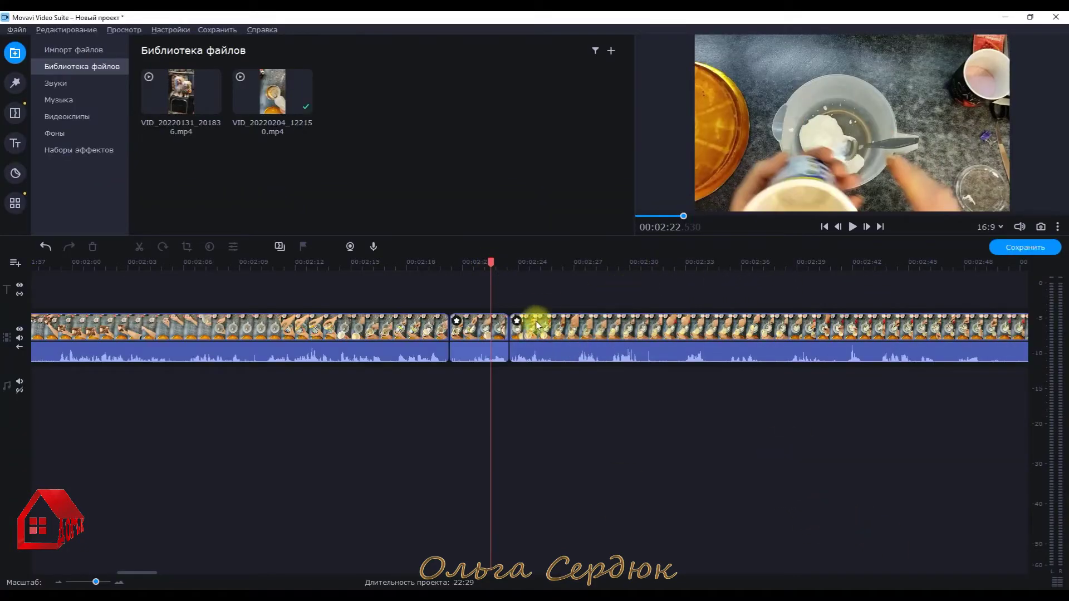
{"action": "left_click", "coordinate": [811, 334]}
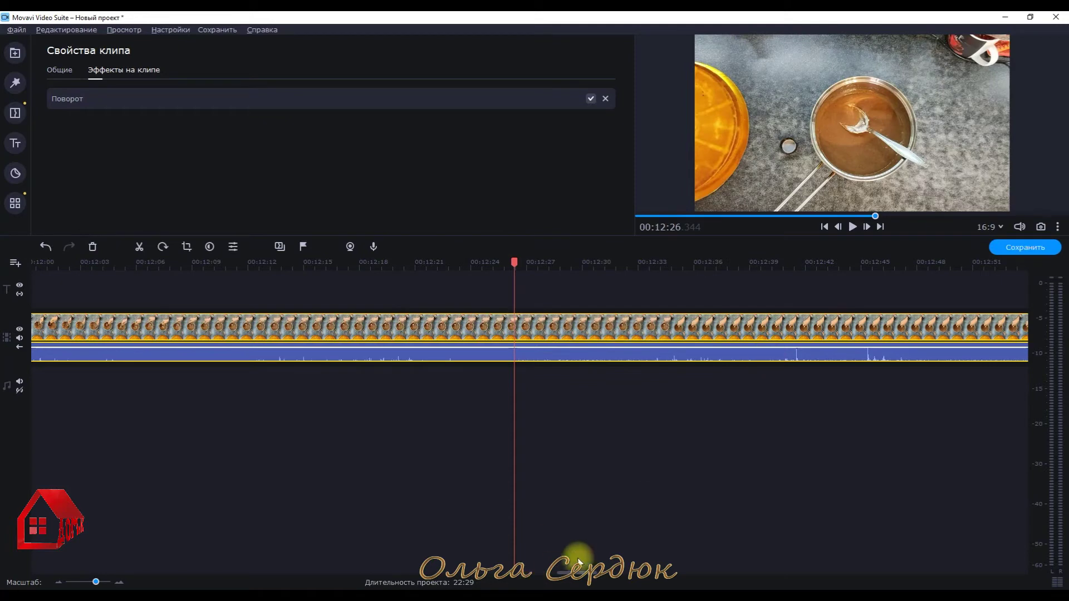
{"action": "left_click", "coordinate": [46, 247]}
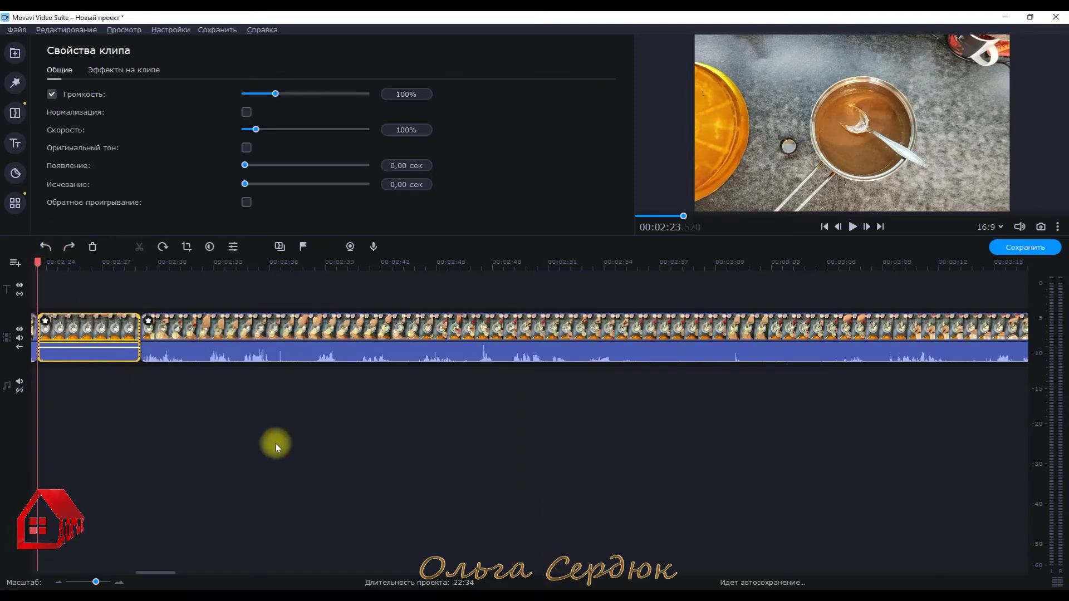
Step: Set the speed of the first clip, which ends at about 2:20, to 124%
{"action": "left_click_drag", "start_coordinate": [154, 572], "coordinate": [148, 574]}
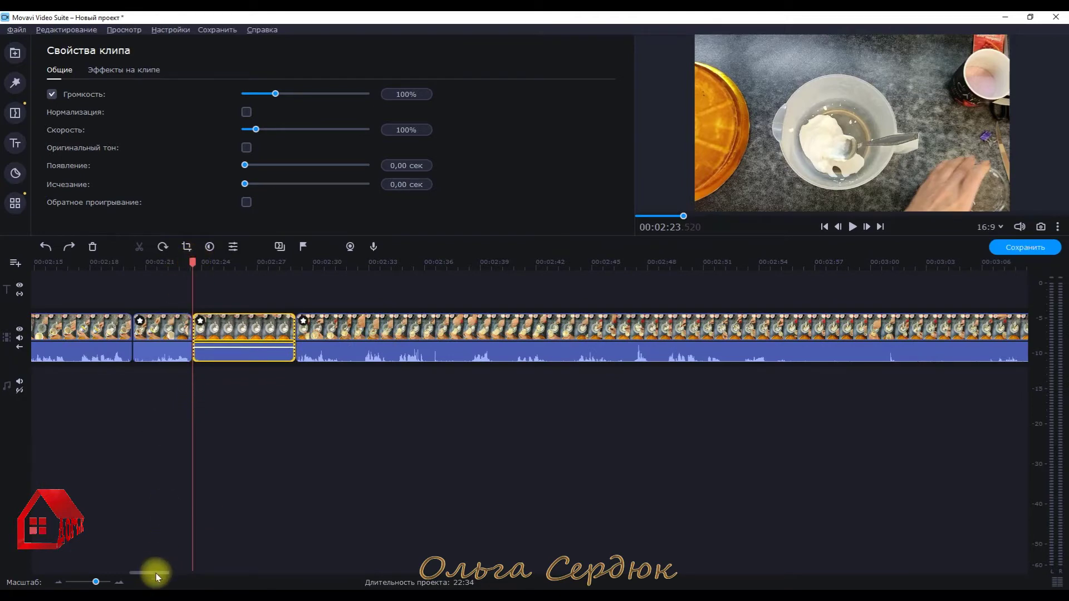
{"action": "left_click_drag", "start_coordinate": [157, 578], "coordinate": [152, 576]}
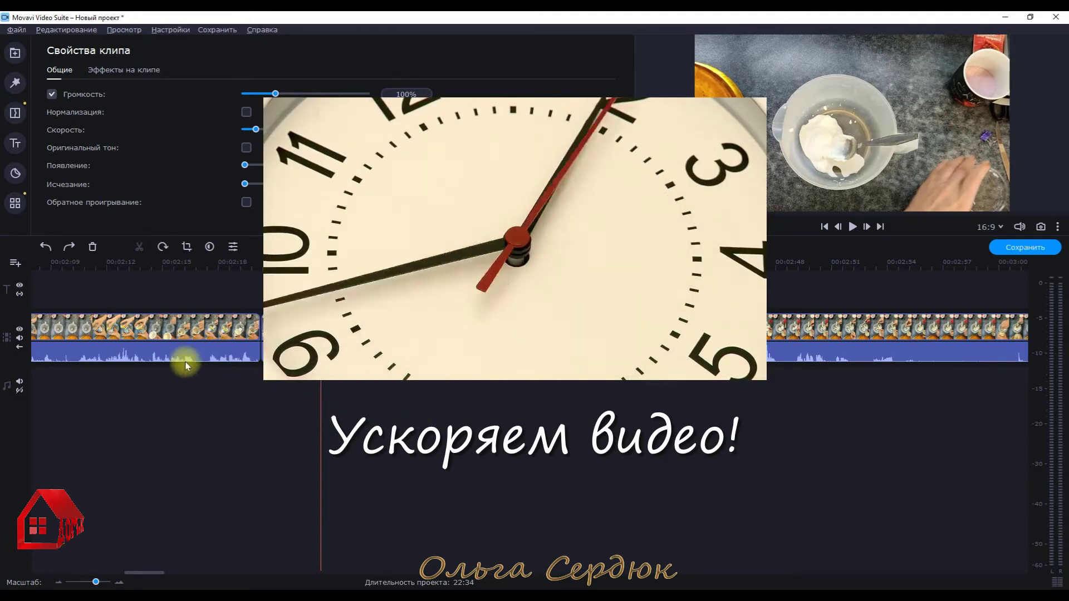
{"action": "left_click", "coordinate": [212, 329]}
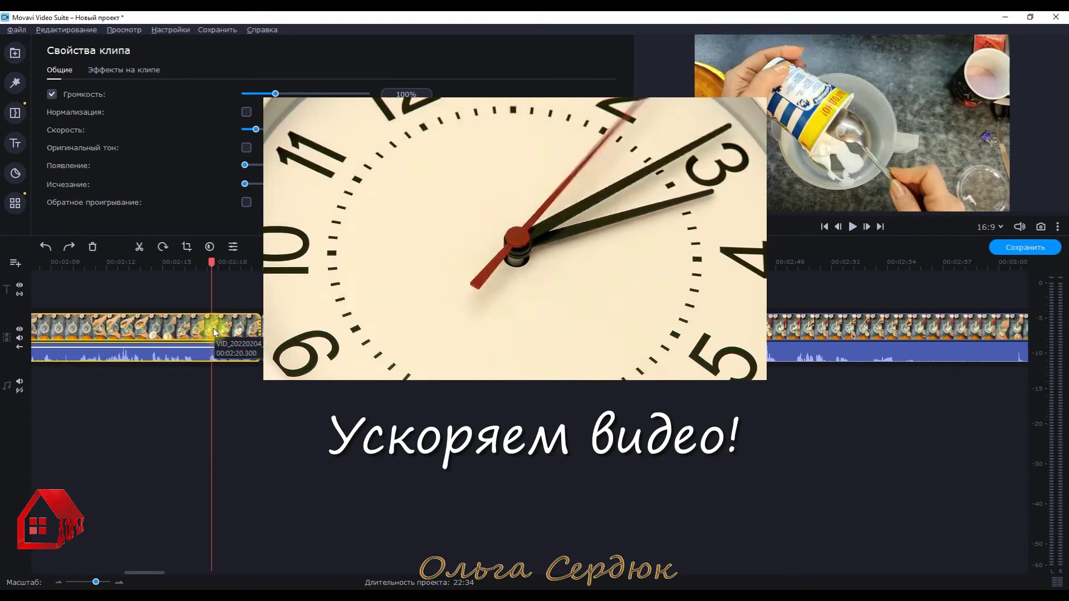
{"action": "left_click", "coordinate": [194, 324]}
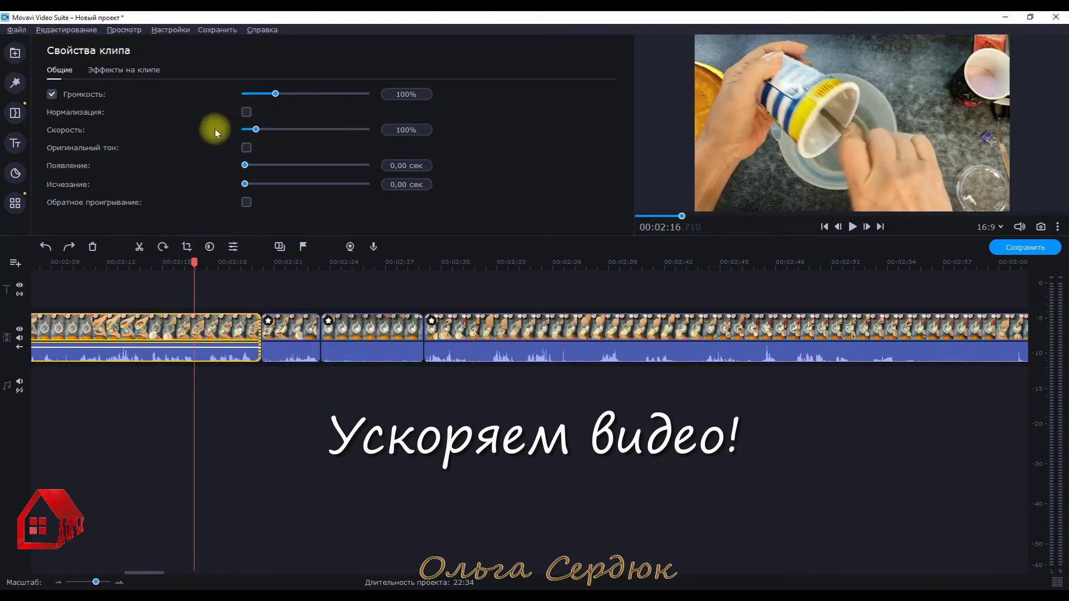
{"action": "mouse_move", "coordinate": [257, 129]}
{"action": "left_mouse_down"}
{"action": "mouse_move", "coordinate": [268, 130]}
{"action": "mouse_move", "coordinate": [259, 130]}
{"action": "left_mouse_up"}
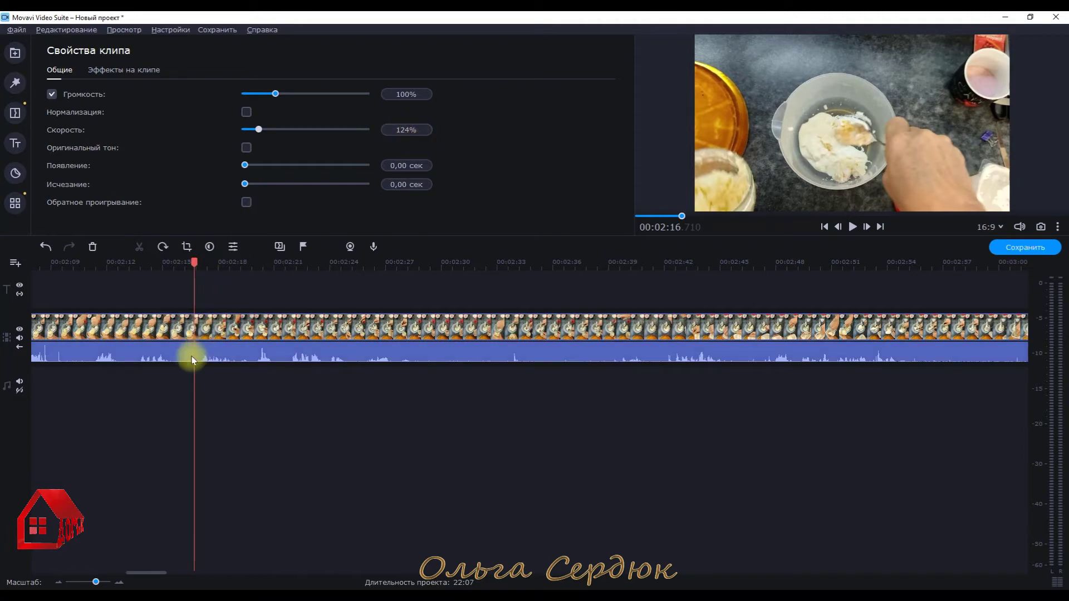
Step: Set the long last clip's speed to 124% and play back a few seconds of it
{"action": "left_click", "coordinate": [188, 335]}
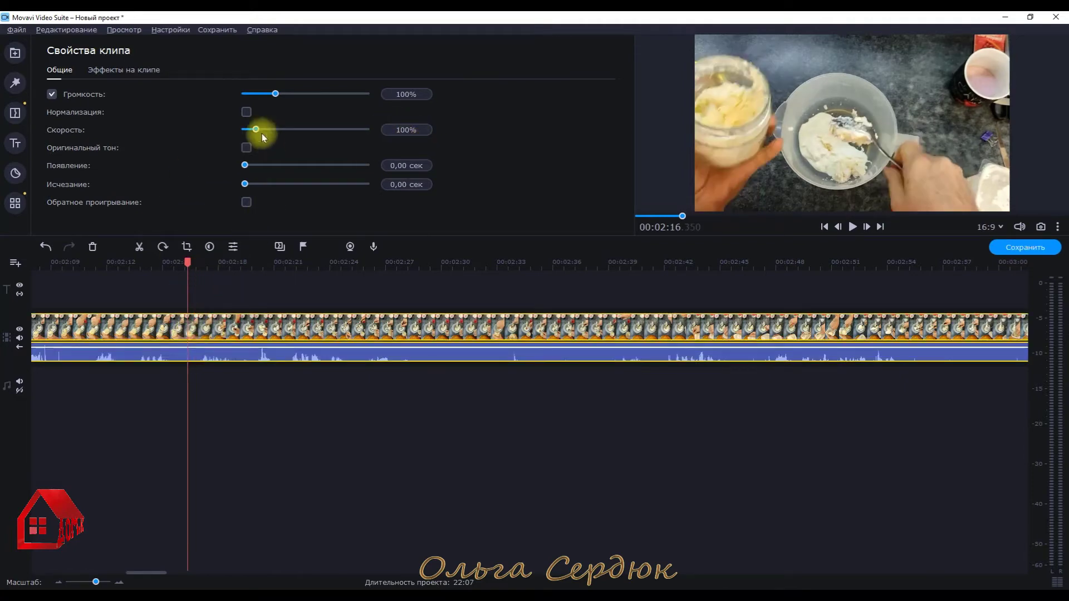
{"action": "left_click_drag", "start_coordinate": [257, 131], "coordinate": [260, 132]}
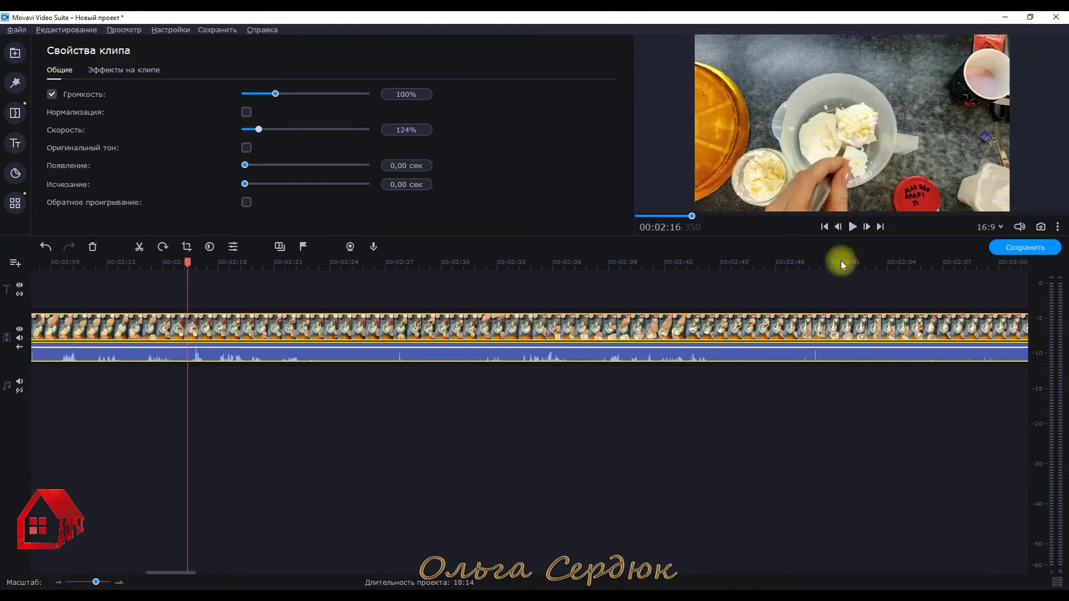
{"action": "left_click", "coordinate": [852, 227]}
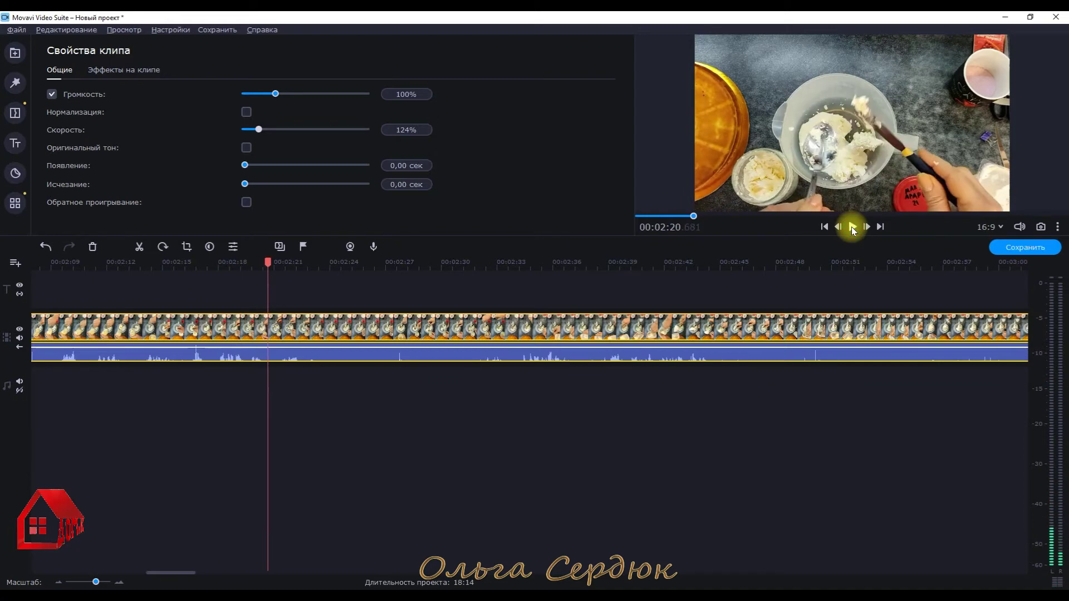
{"action": "left_click", "coordinate": [853, 227]}
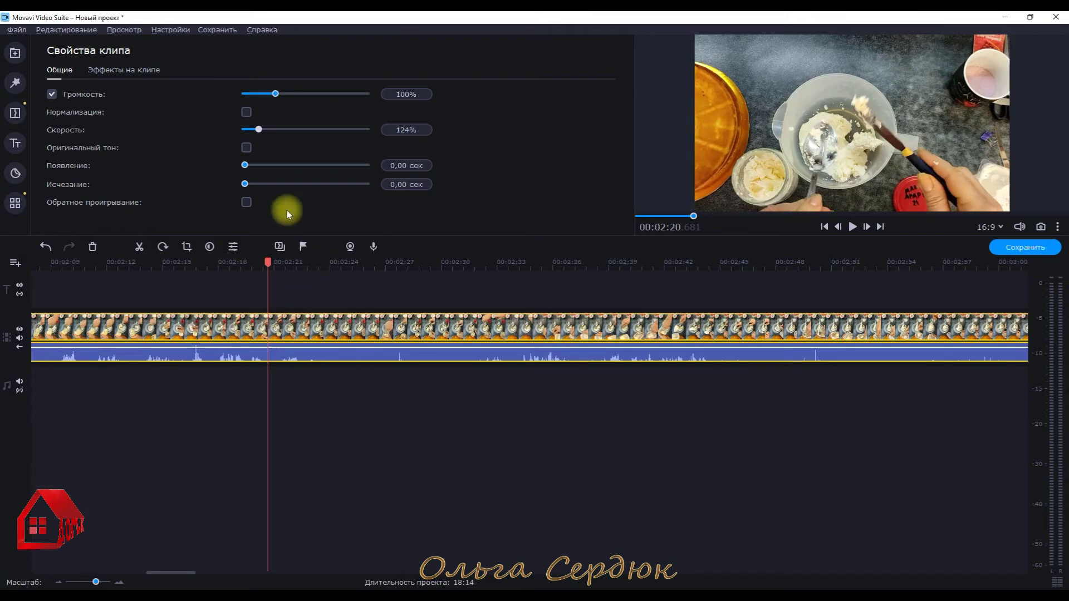
Step: Raise the long clip's speed to 237% and play back a short stretch
{"action": "left_click_drag", "start_coordinate": [258, 129], "coordinate": [273, 130]}
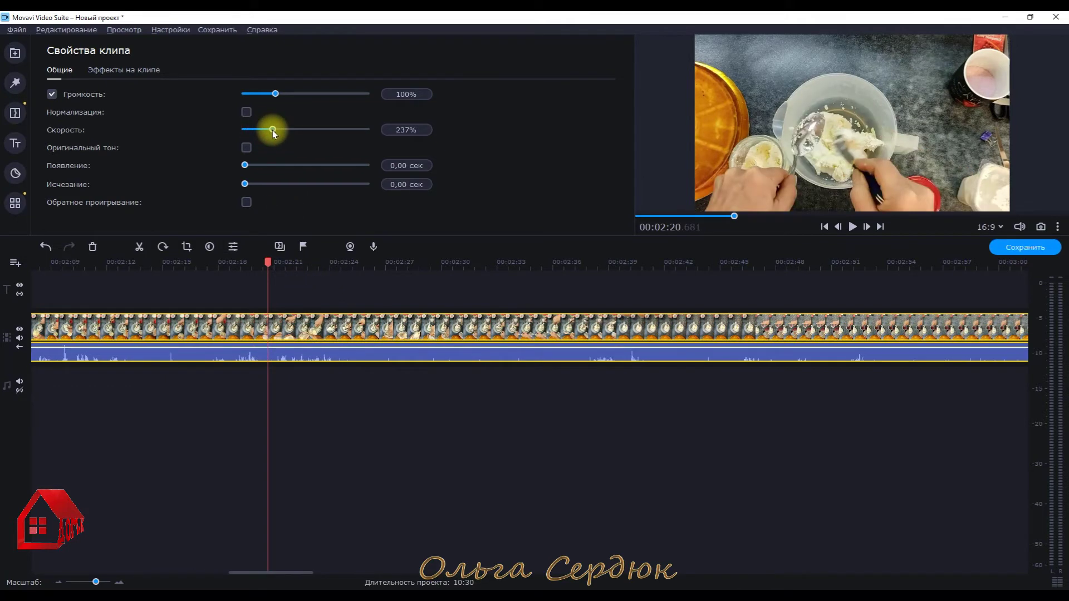
{"action": "left_click", "coordinate": [854, 226]}
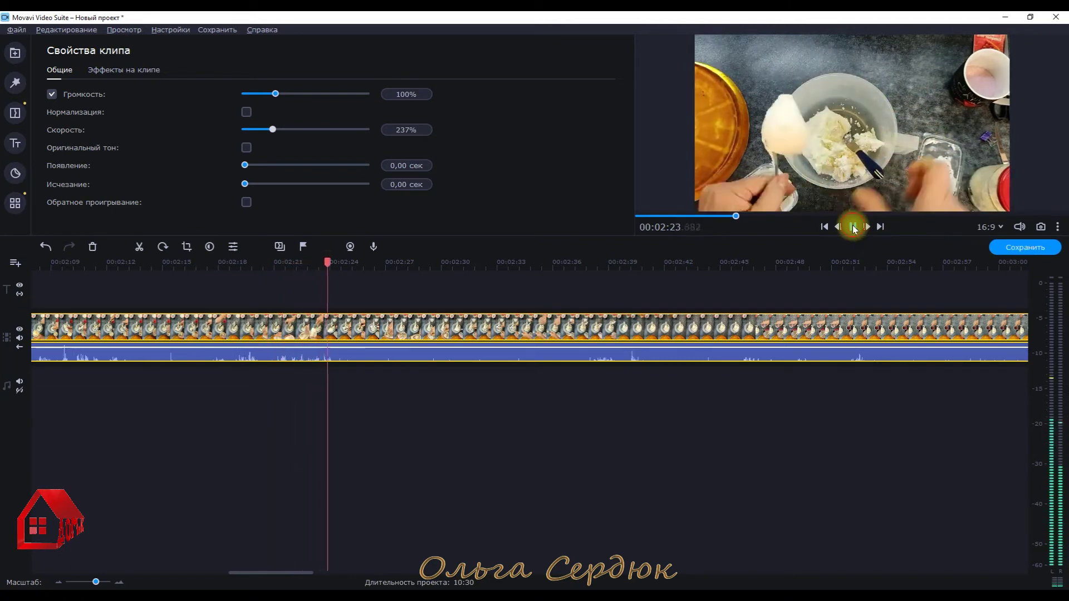
{"action": "left_click", "coordinate": [852, 227]}
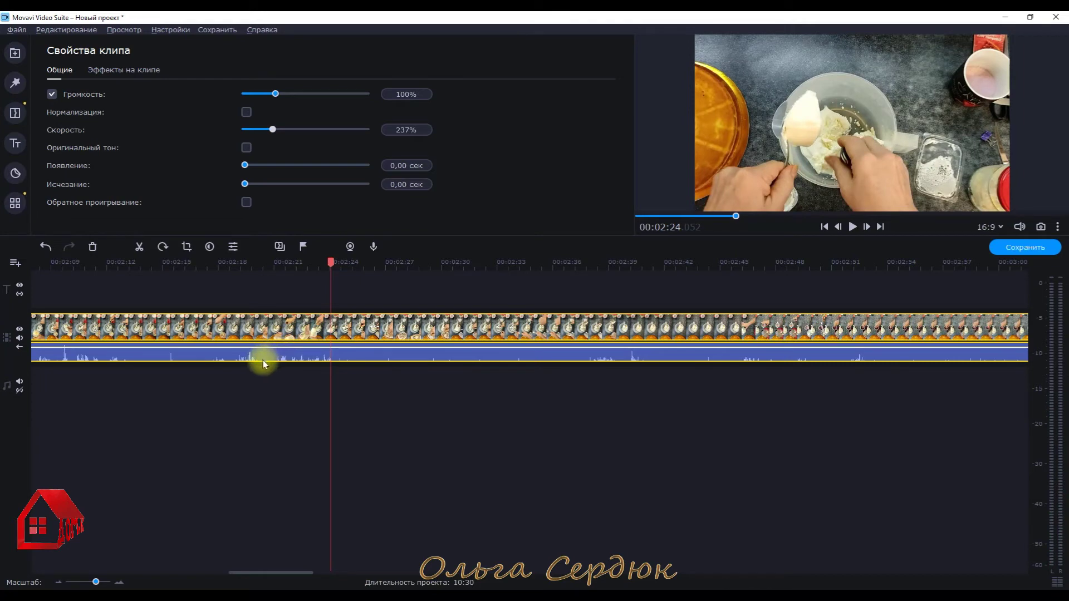
Step: Reset the long clip's speed to 100% and play it back from about 2:20
{"action": "left_click", "coordinate": [46, 246]}
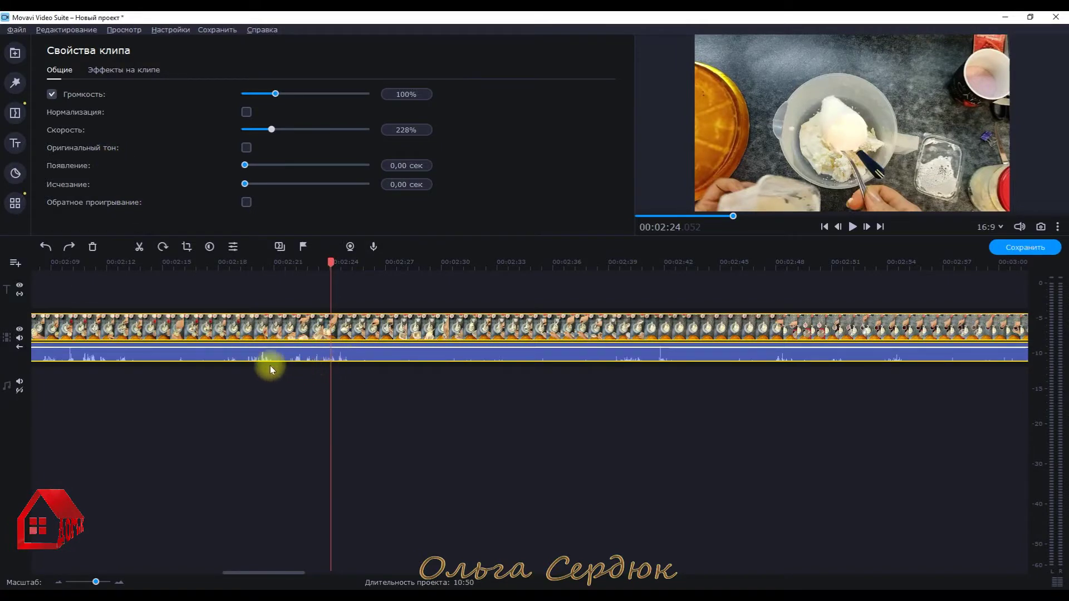
{"action": "left_click", "coordinate": [243, 263]}
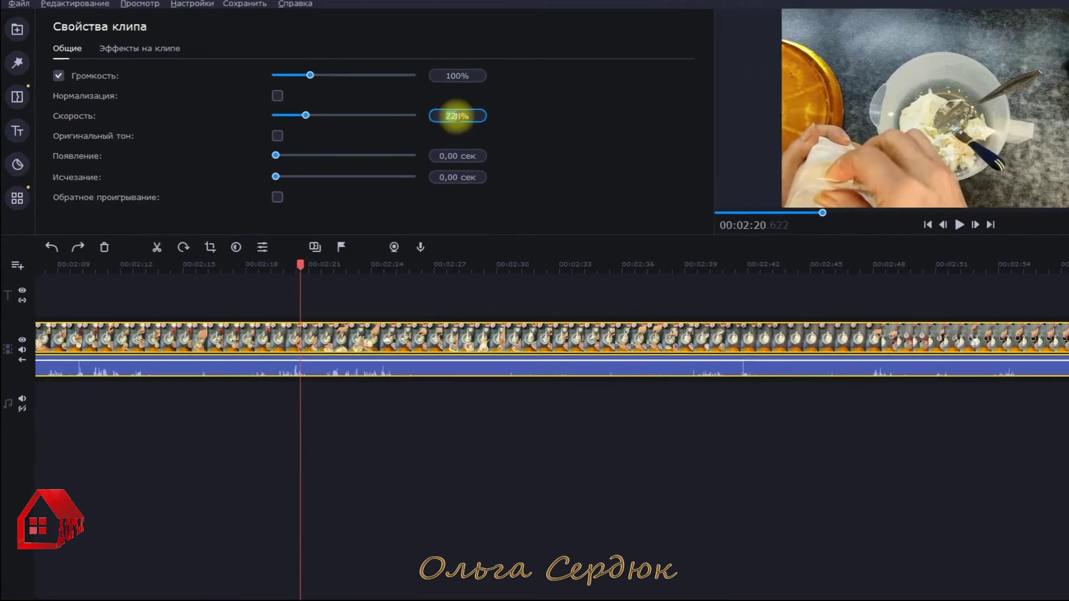
{"action": "double_click", "coordinate": [401, 130]}
{"action": "type", "text": "18"}
{"action": "type", "text": "0"}
{"action": "key", "text": "Delete"}
{"action": "type", "text": "0"}
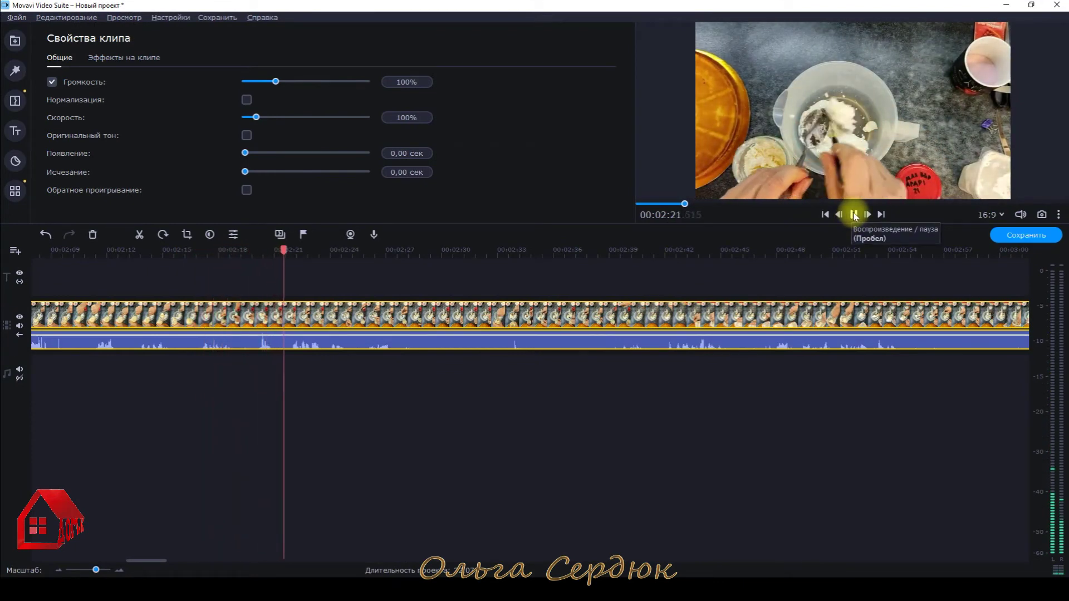
{"action": "left_click", "coordinate": [853, 215]}
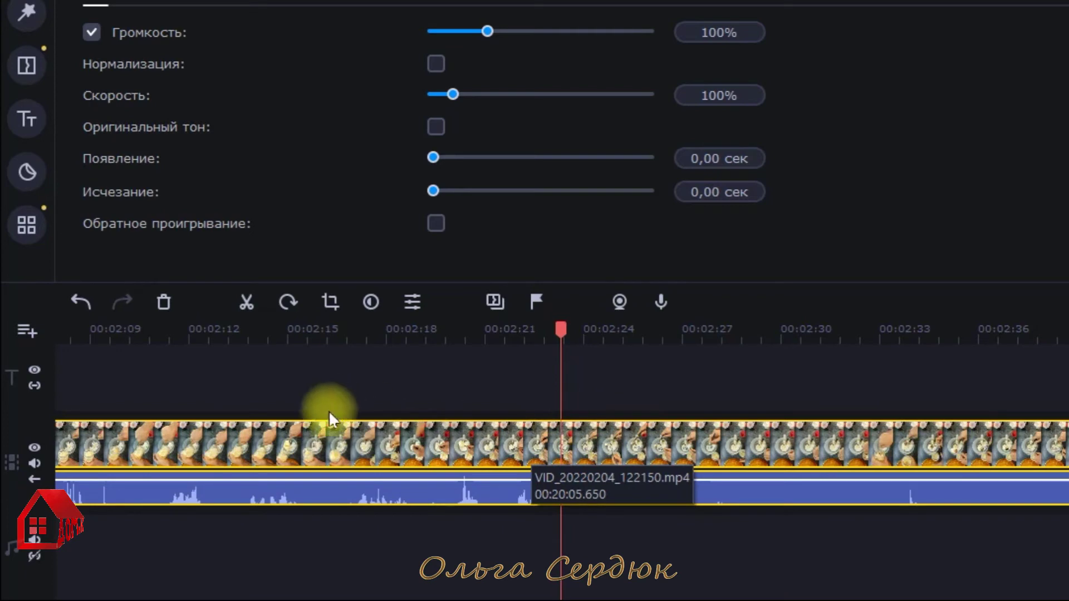
Step: Split the long clip at about 2:32 and 2:15 to separate a fragment about 17 seconds long
{"action": "left_click", "coordinate": [833, 328]}
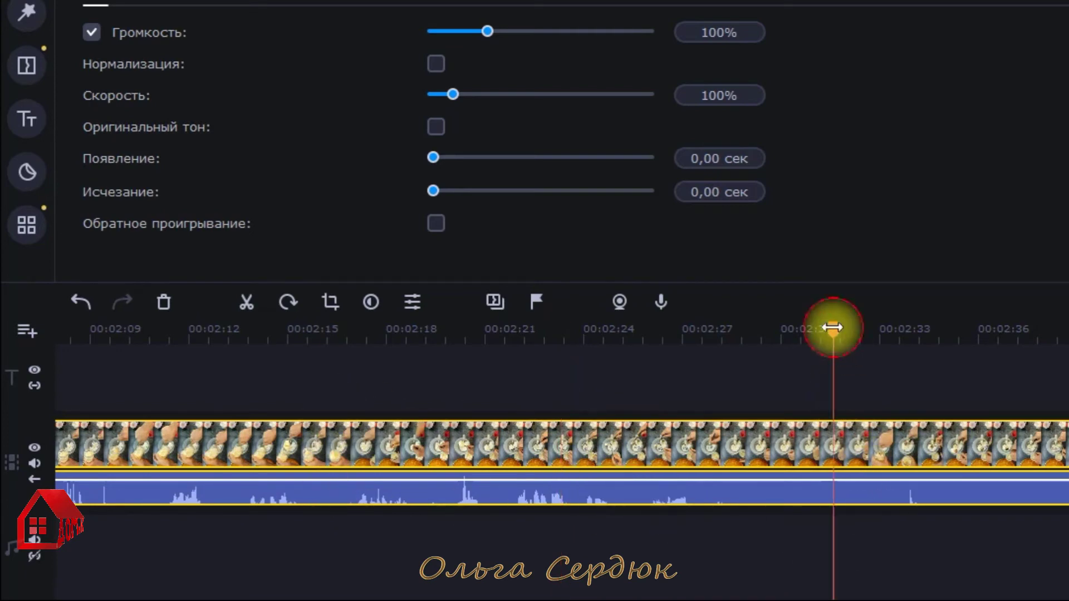
{"action": "left_click", "coordinate": [248, 304]}
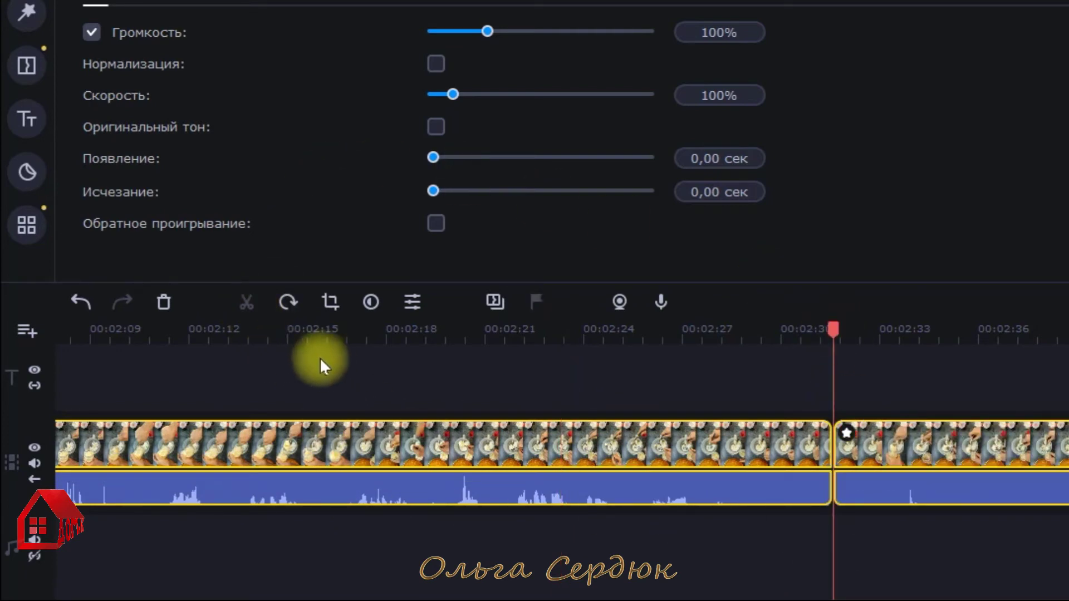
{"action": "left_click", "coordinate": [281, 333]}
{"action": "left_click", "coordinate": [246, 302]}
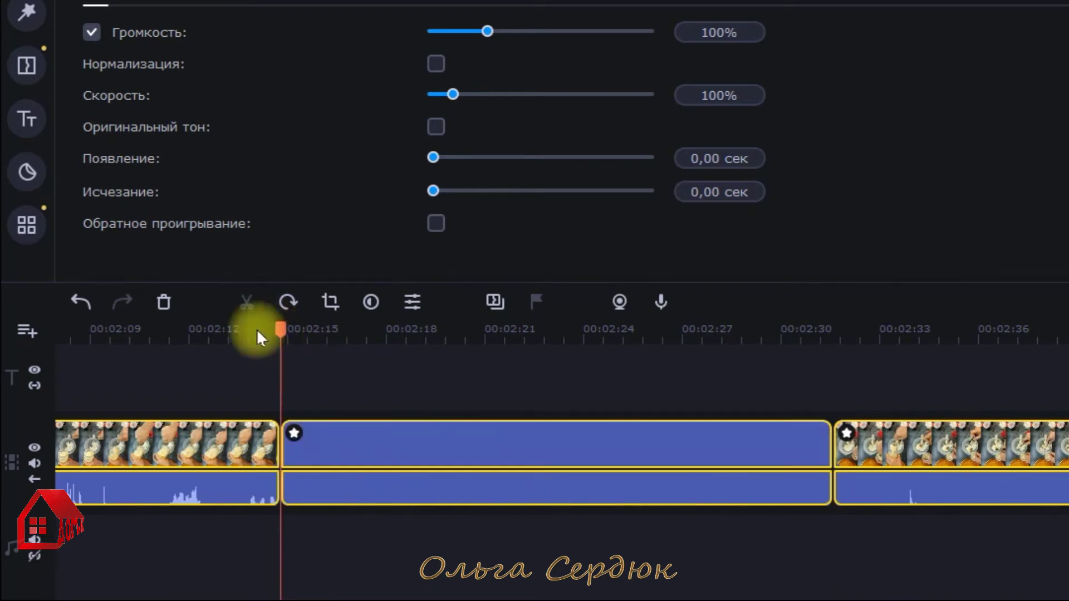
Step: Speed the separated fragment up to 219% with its original tone preserved, and play it back
{"action": "left_click", "coordinate": [418, 442]}
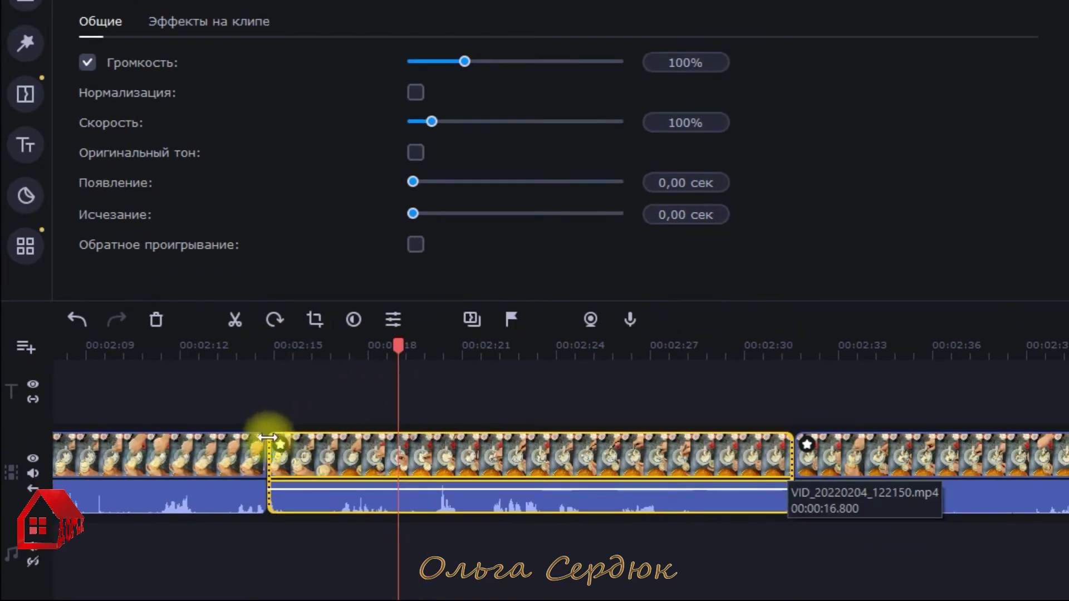
{"action": "left_click", "coordinate": [458, 454]}
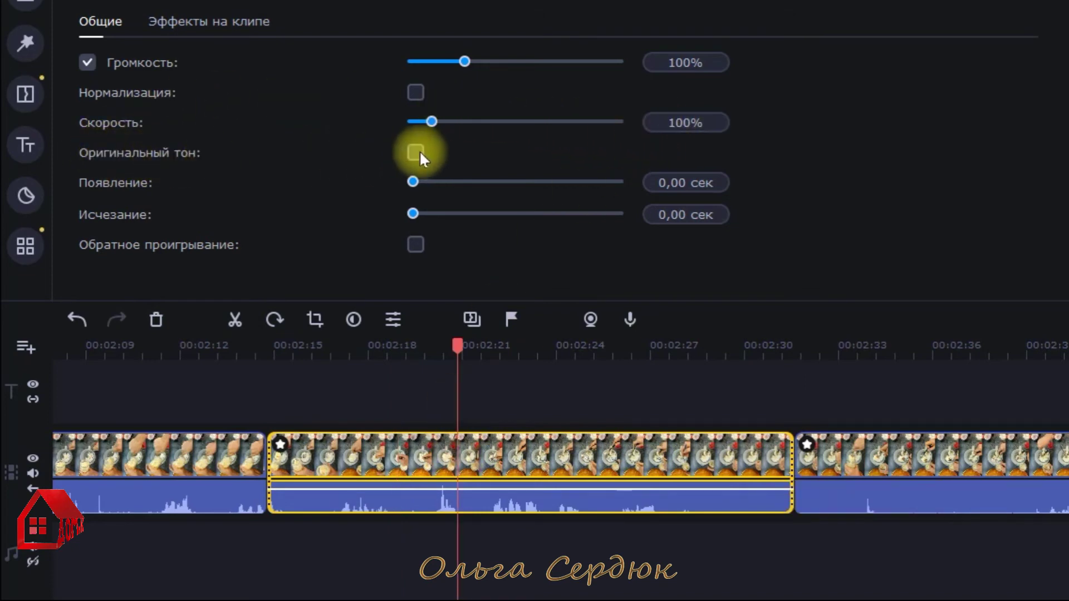
{"action": "left_click_drag", "start_coordinate": [431, 121], "coordinate": [455, 117]}
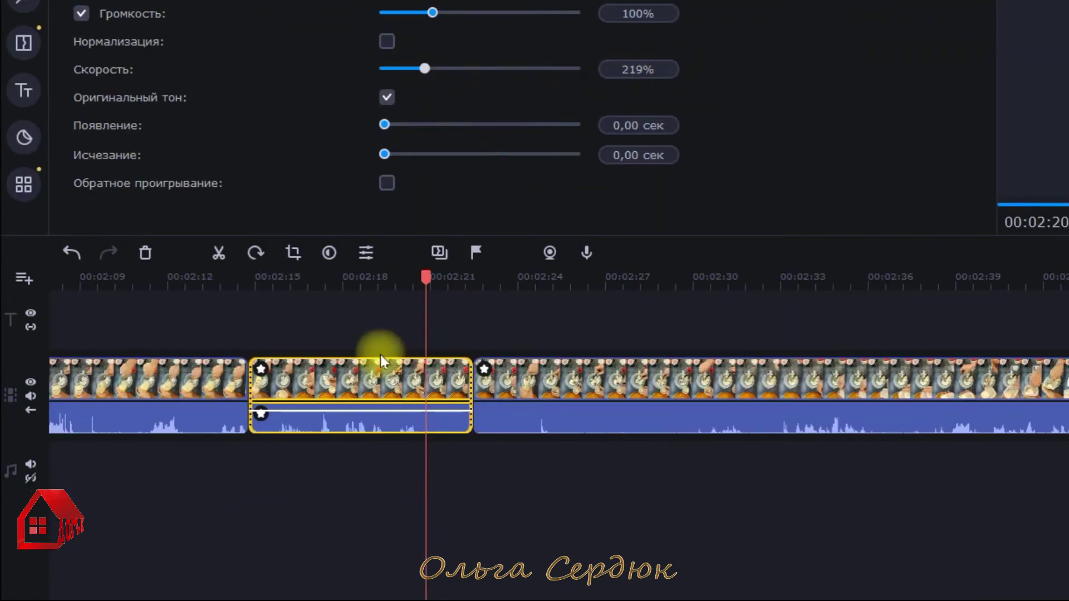
{"action": "left_click", "coordinate": [270, 277]}
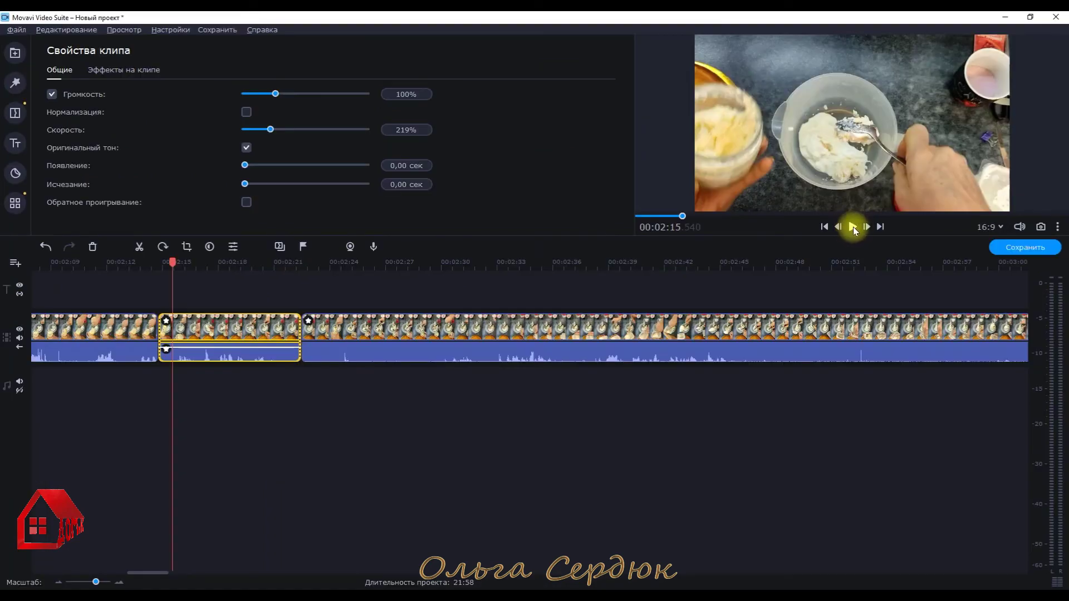
{"action": "left_click", "coordinate": [855, 230]}
Step: Raise the sped-up fragment's volume to 301% and play it back to check the sound
{"action": "left_click_drag", "start_coordinate": [275, 93], "coordinate": [335, 93]}
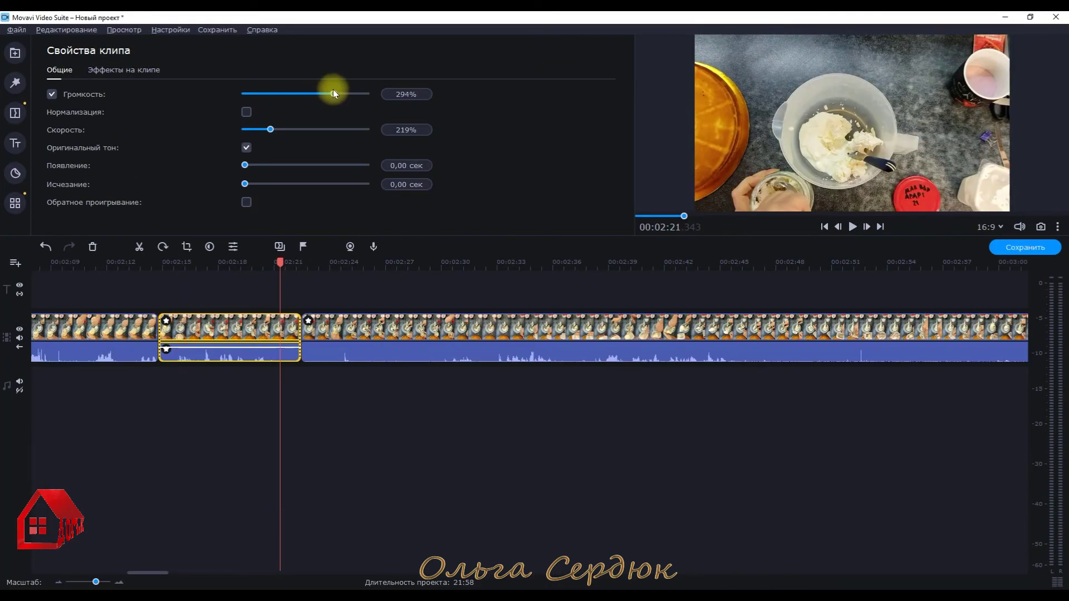
{"action": "left_click", "coordinate": [197, 262]}
{"action": "left_click_drag", "start_coordinate": [197, 269], "coordinate": [201, 263]}
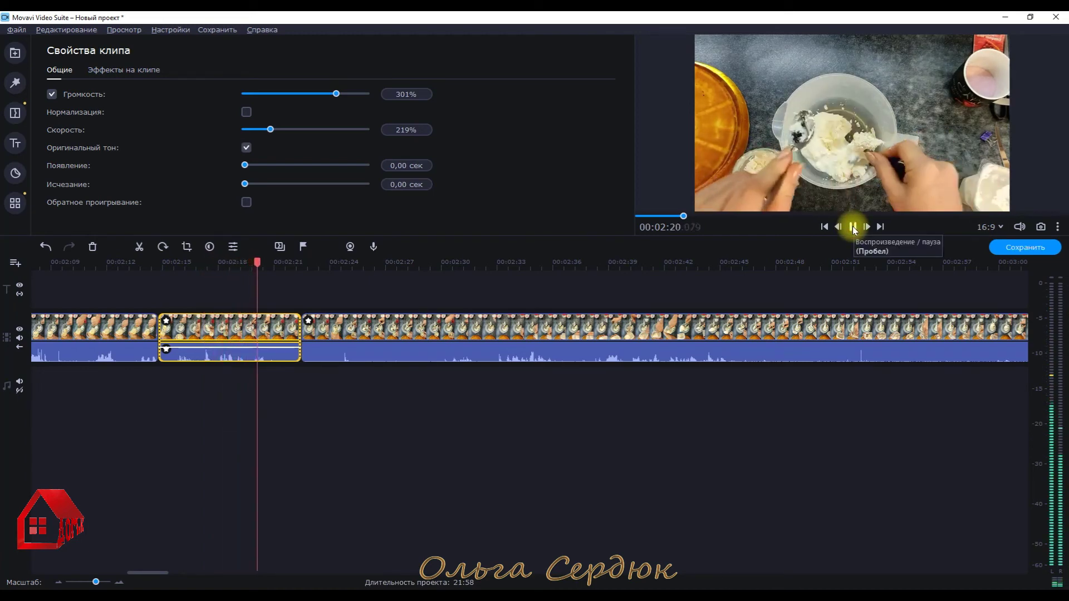
{"action": "left_click", "coordinate": [853, 228]}
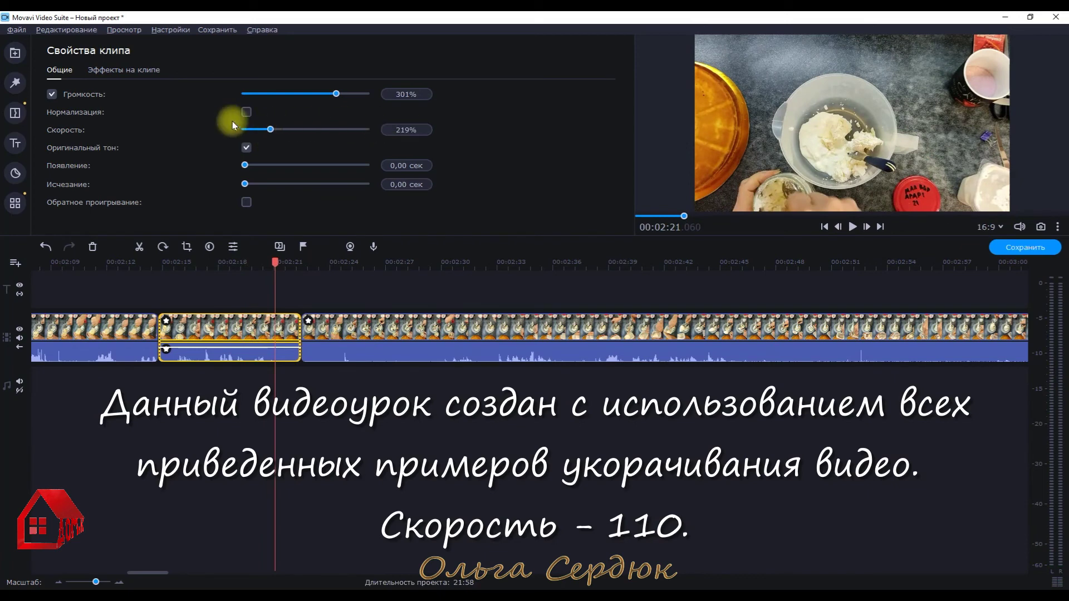